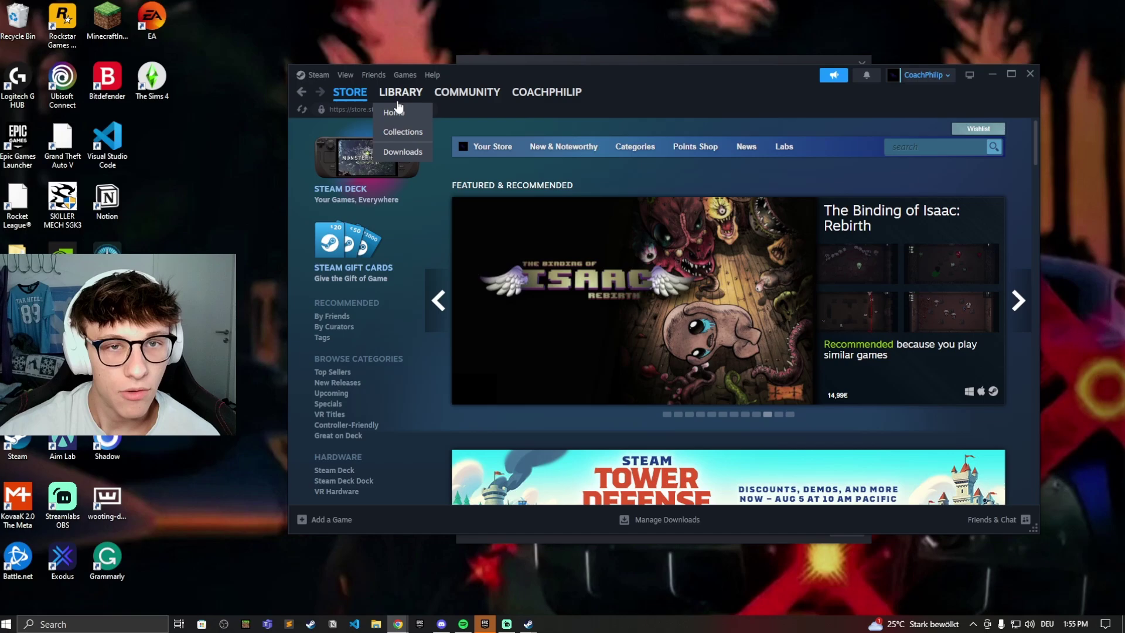
Open Steam Settings from the Steam menu and go to Account Details.
{"action": "left_click", "coordinate": [320, 77]}
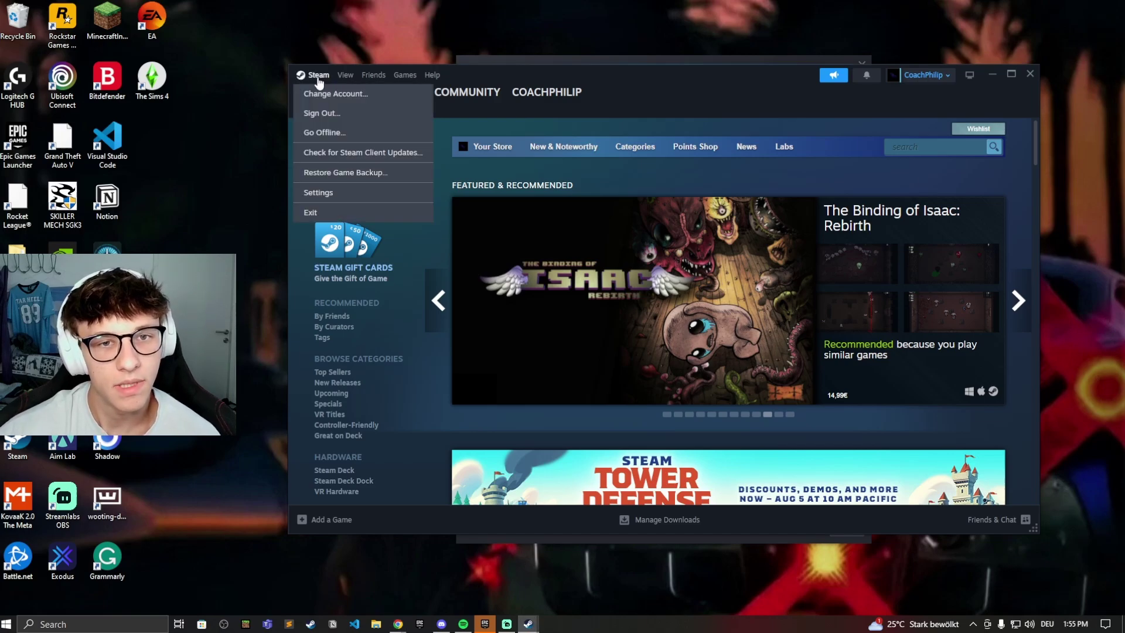
{"action": "left_click", "coordinate": [318, 192]}
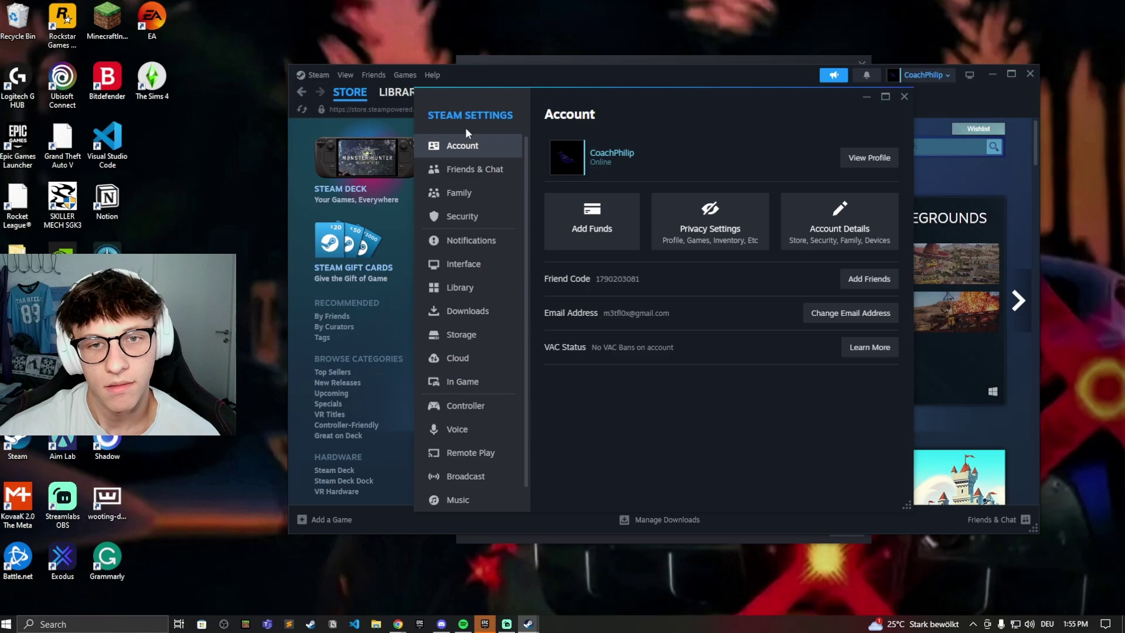
{"action": "left_click", "coordinate": [844, 224]}
{"action": "scroll", "coordinate": [575, 224], "scroll_direction": "down", "scroll_amount": 5}
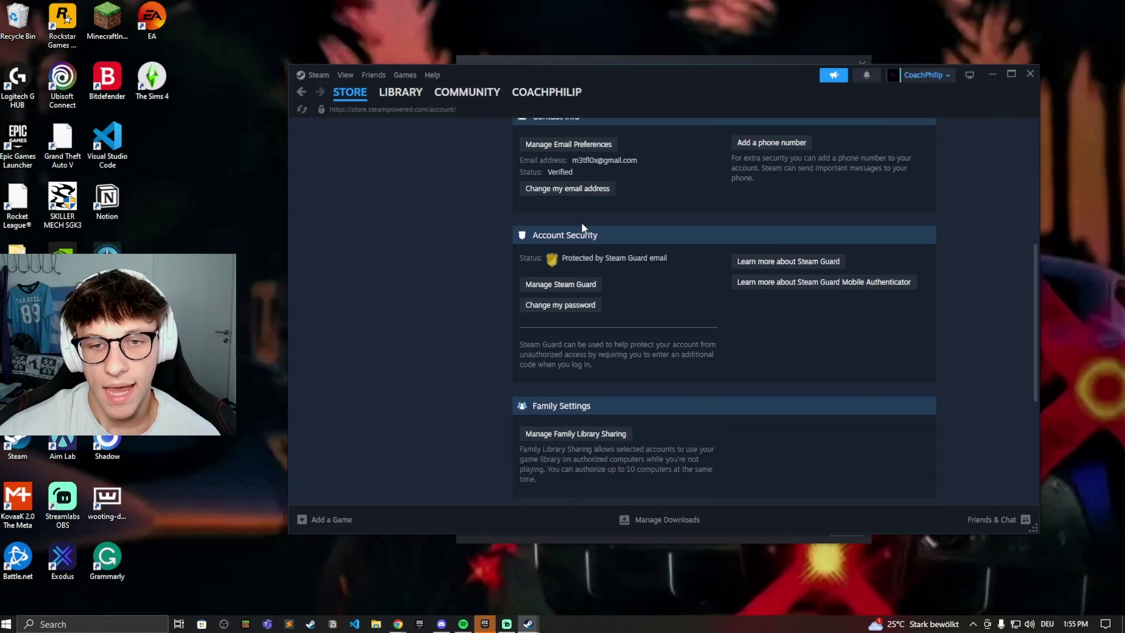
{"action": "scroll", "coordinate": [581, 264], "scroll_direction": "down", "scroll_amount": 5}
{"action": "scroll", "coordinate": [586, 343], "scroll_direction": "down", "scroll_amount": 3}
{"action": "scroll", "coordinate": [586, 336], "scroll_direction": "up", "scroll_amount": 3}
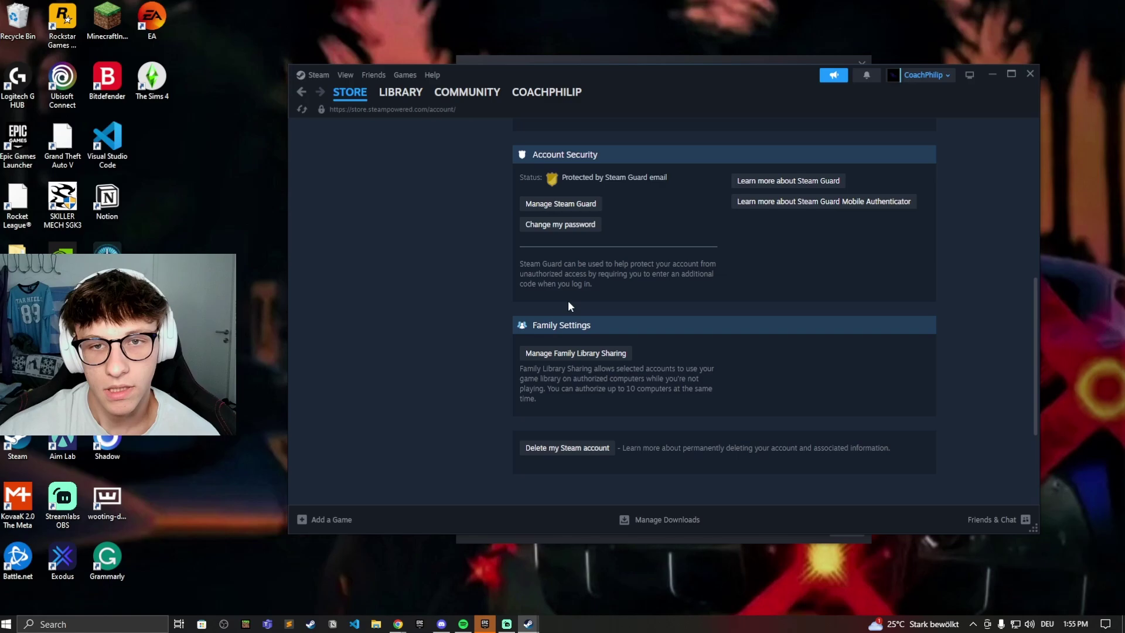
{"action": "scroll", "coordinate": [568, 300], "scroll_direction": "up", "scroll_amount": 1}
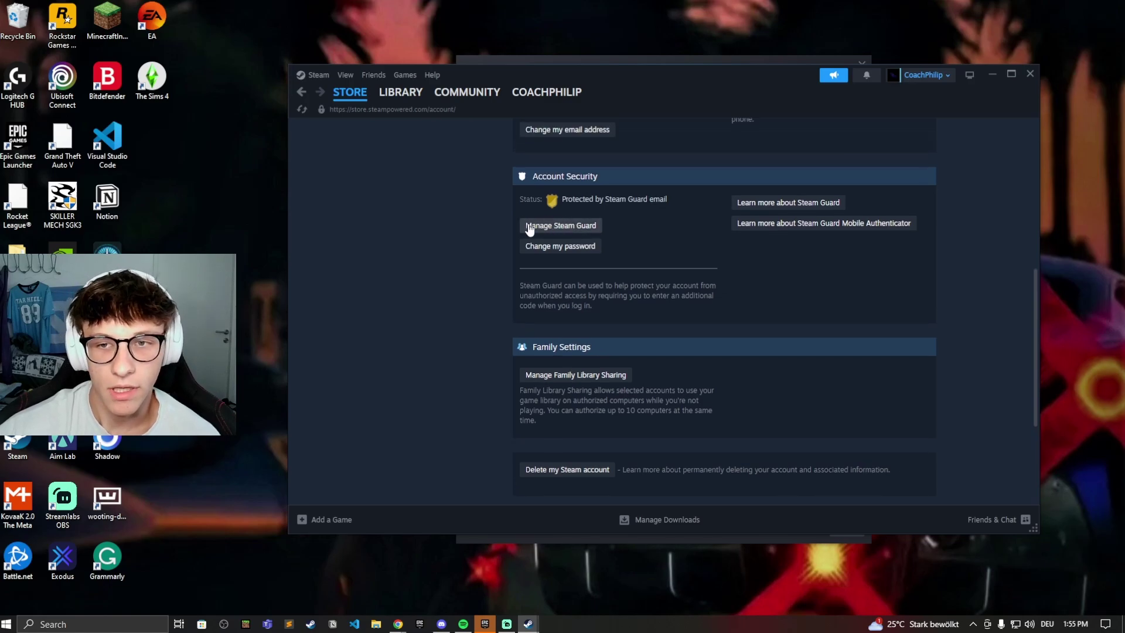
Review Steam Guard with email codes selected, then go back to the Store.
{"action": "left_click", "coordinate": [557, 230]}
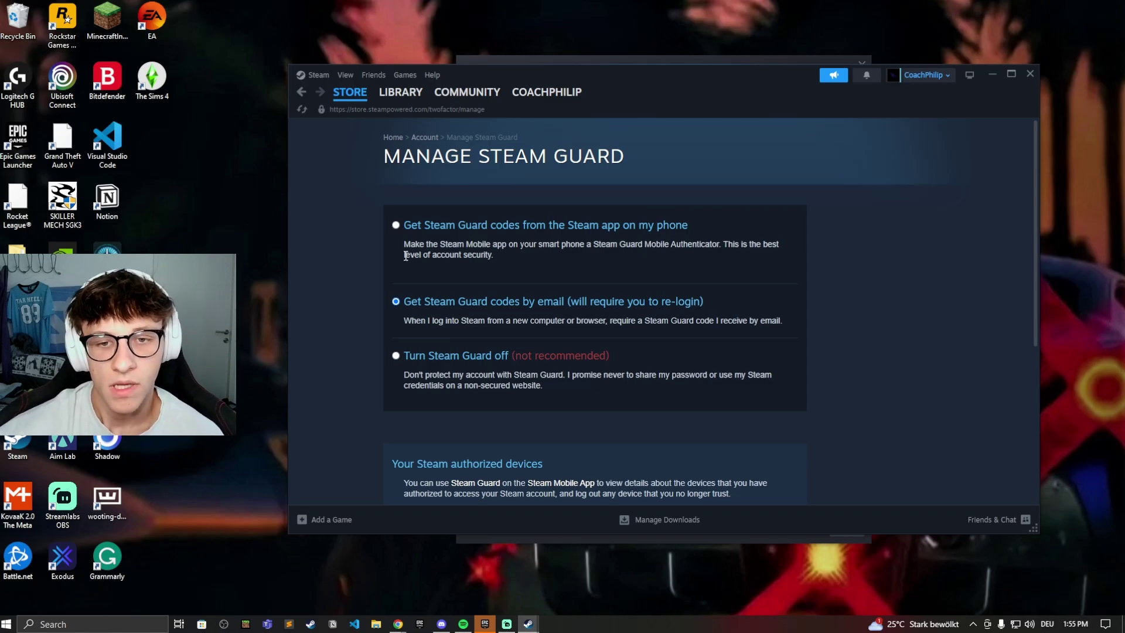
{"action": "scroll", "coordinate": [574, 233], "scroll_direction": "down", "scroll_amount": 2}
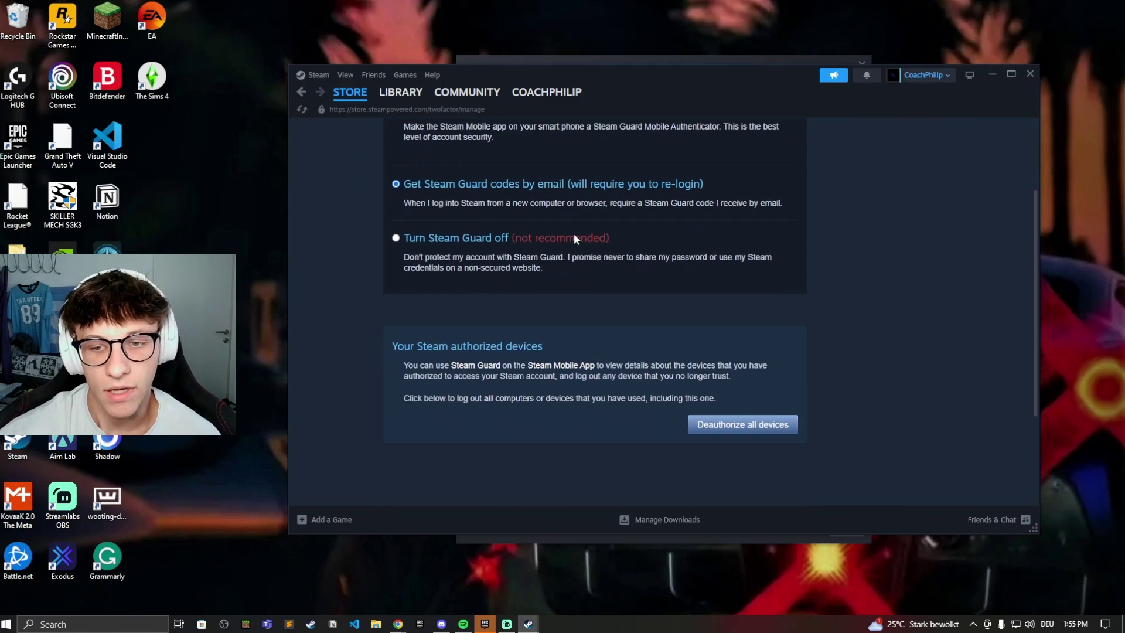
{"action": "left_click", "coordinate": [349, 91]}
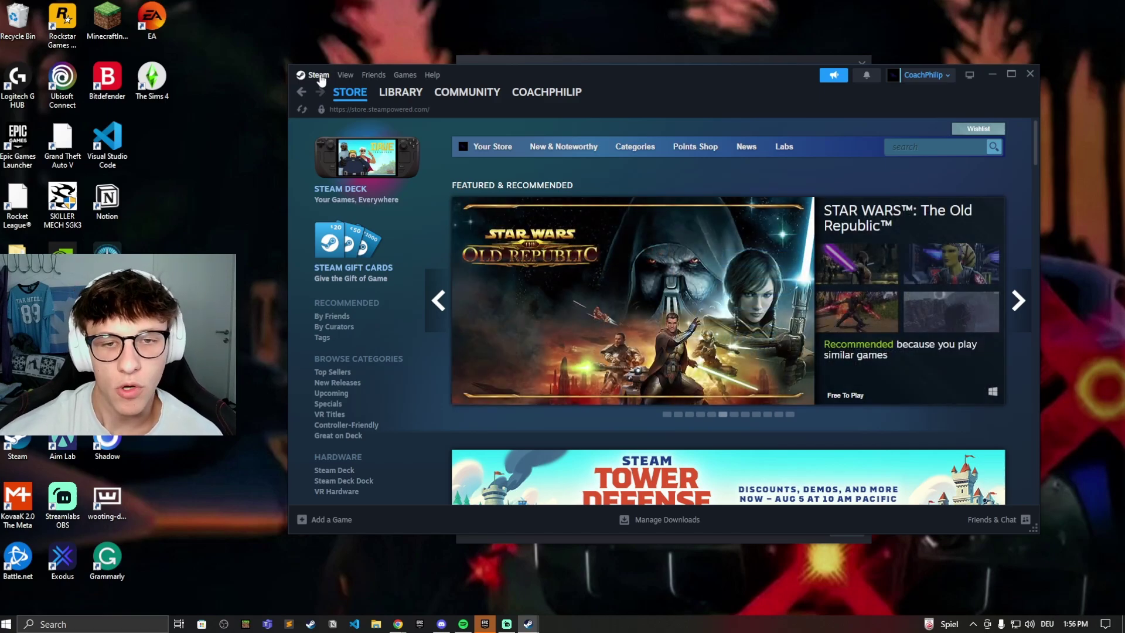
Toggle the top-left Steam menu closed and reopen it over the store page.
{"action": "left_click", "coordinate": [319, 75]}
{"action": "left_click", "coordinate": [315, 77]}
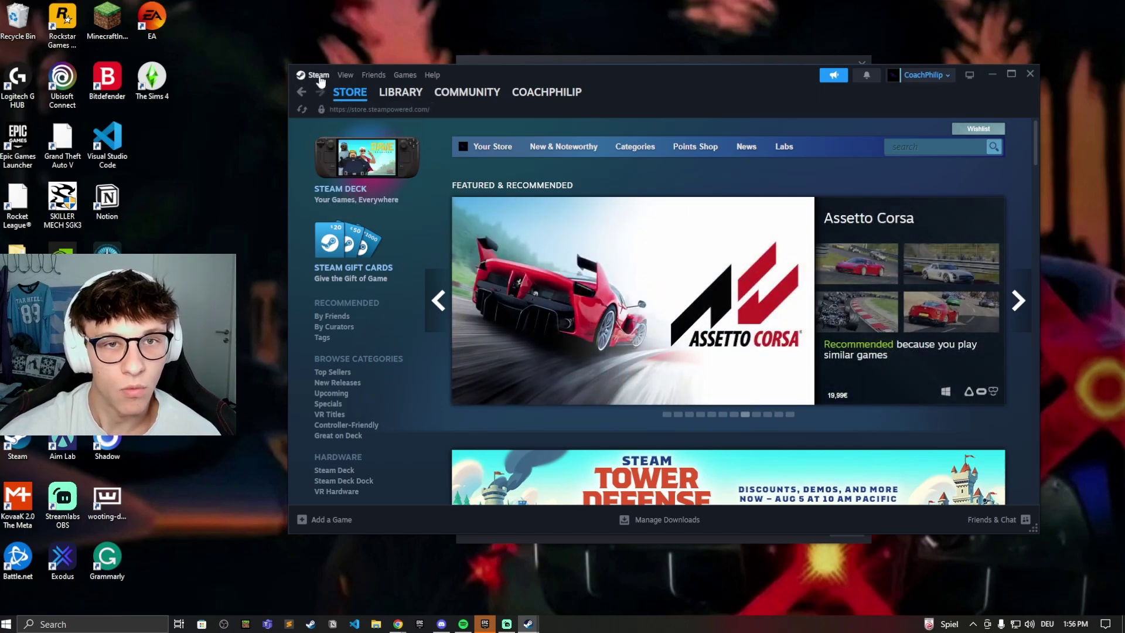
{"action": "left_click", "coordinate": [318, 74]}
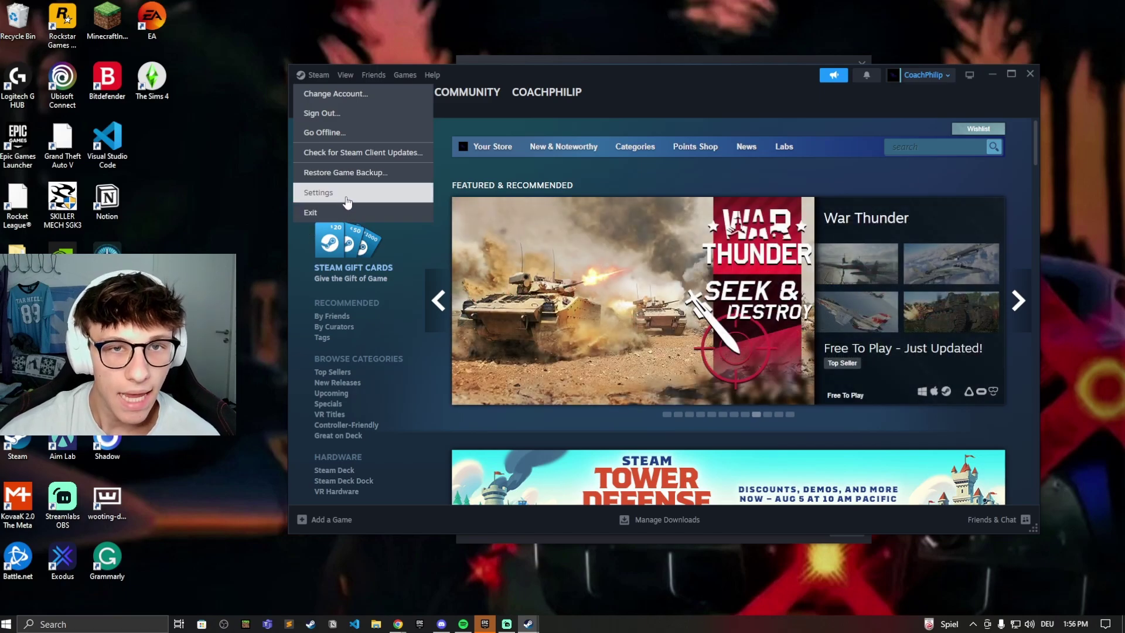
Go to the Family page of Steam Settings.
{"action": "left_click", "coordinate": [333, 195]}
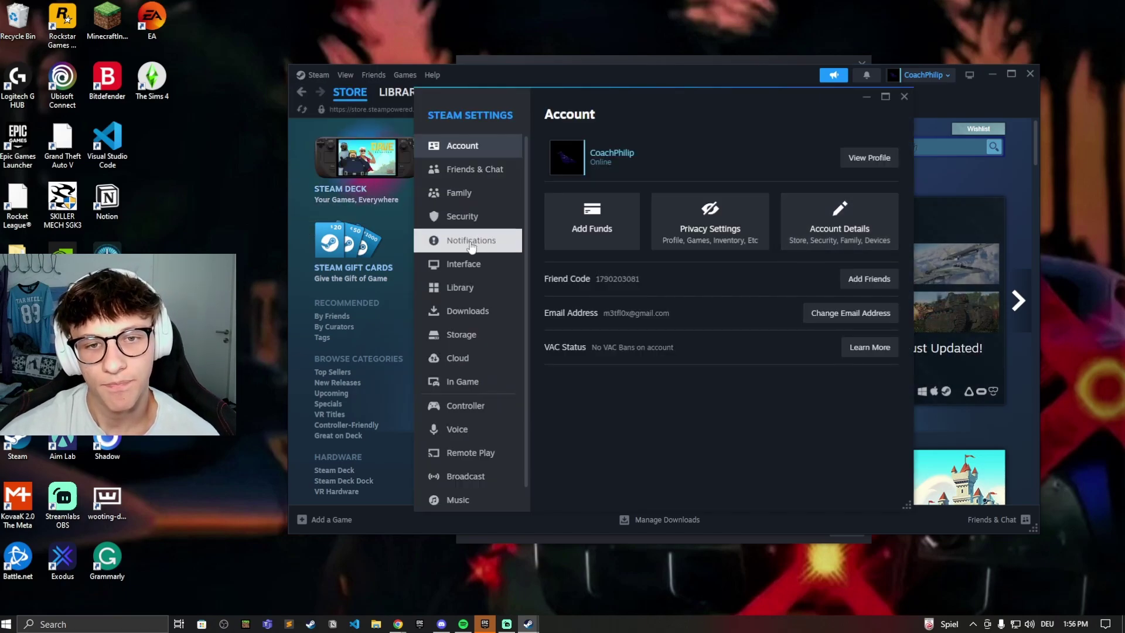
{"action": "left_click", "coordinate": [469, 195]}
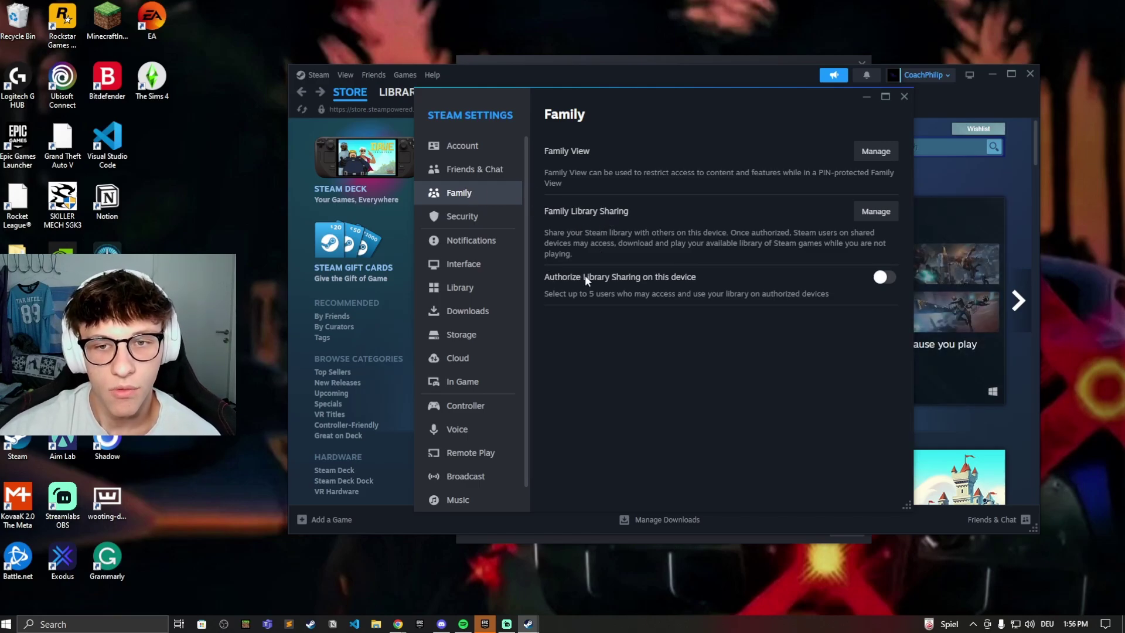
Turn on 'Authorize Library Sharing on this device' in Family settings.
{"action": "left_click", "coordinate": [883, 277]}
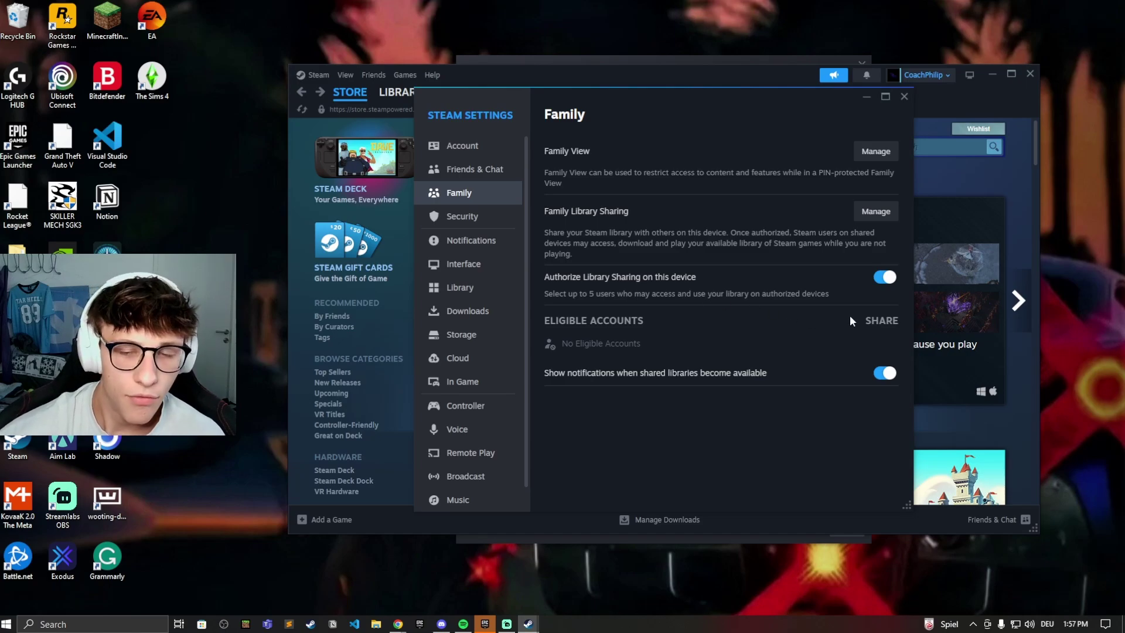
Turn off 'Authorize Library Sharing on this device' and close Steam Settings.
{"action": "left_click", "coordinate": [887, 280]}
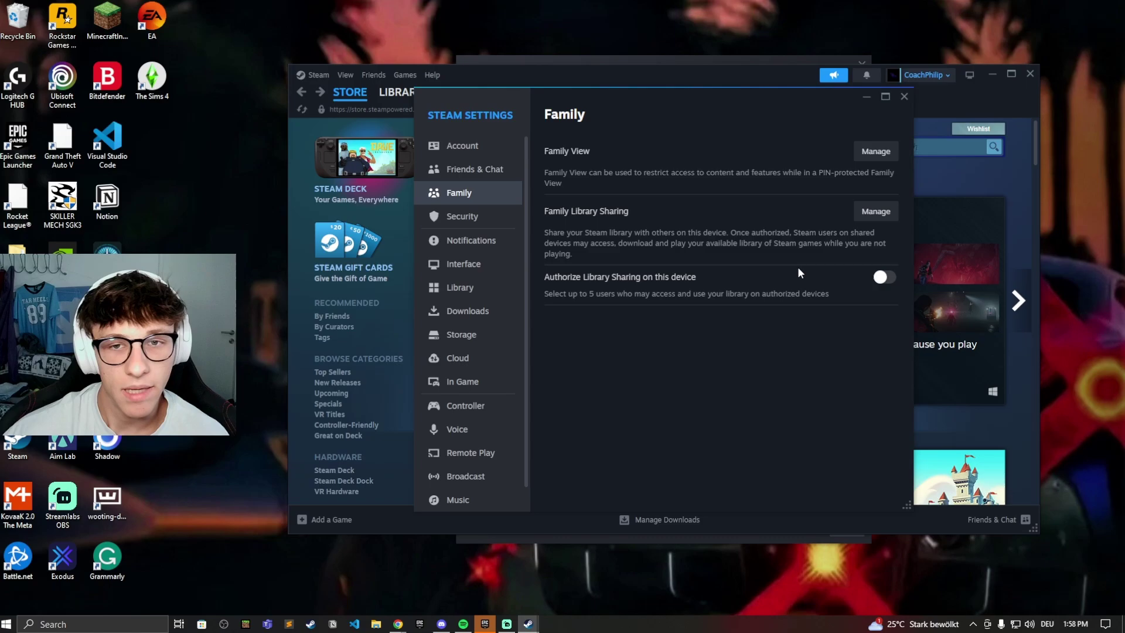
{"action": "left_click", "coordinate": [907, 95]}
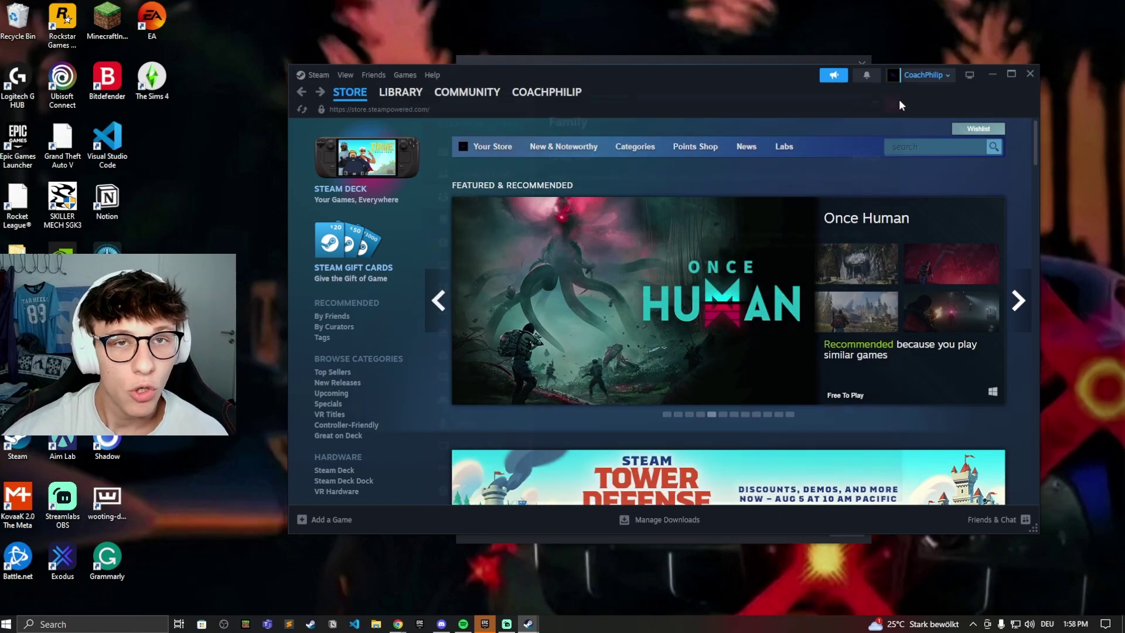